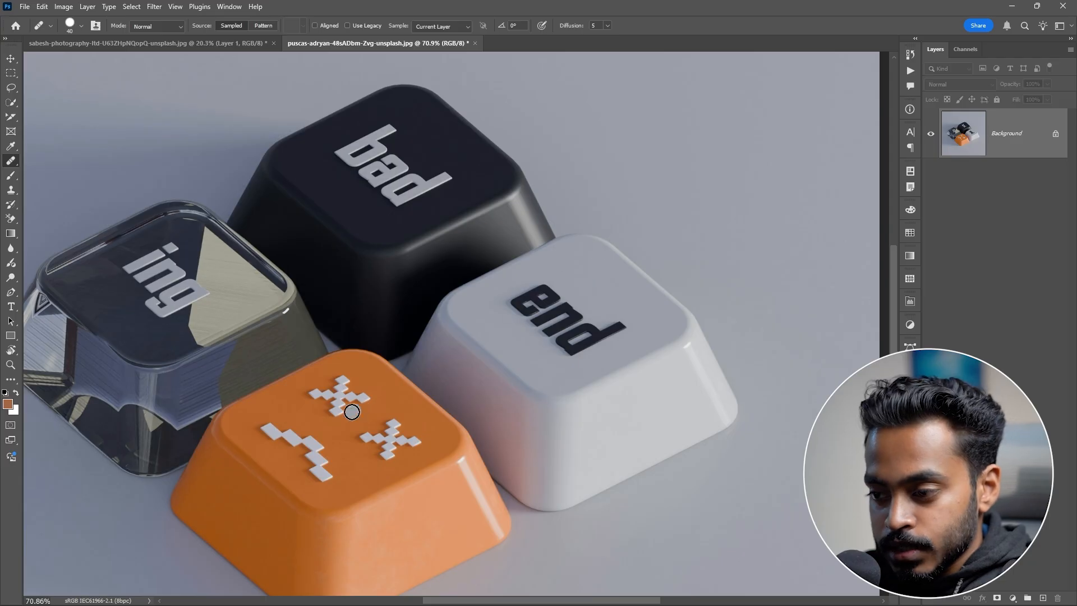
Step: Sample the orange key's pixel symbol with the Healing Brush and heal it onto the white key above the "end" lettering
left_click(342, 396)
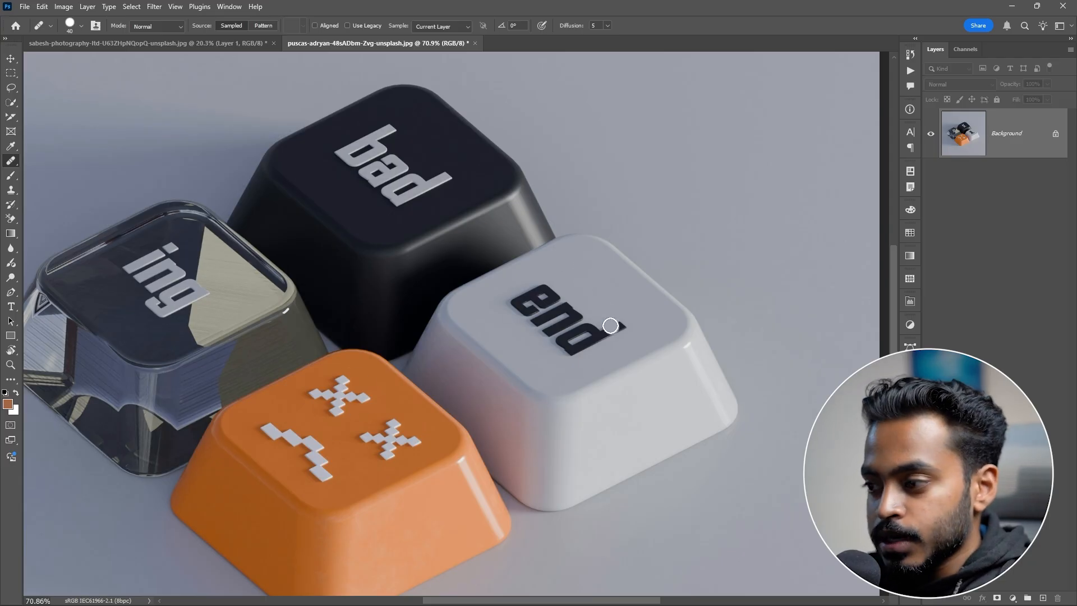
key("alt")
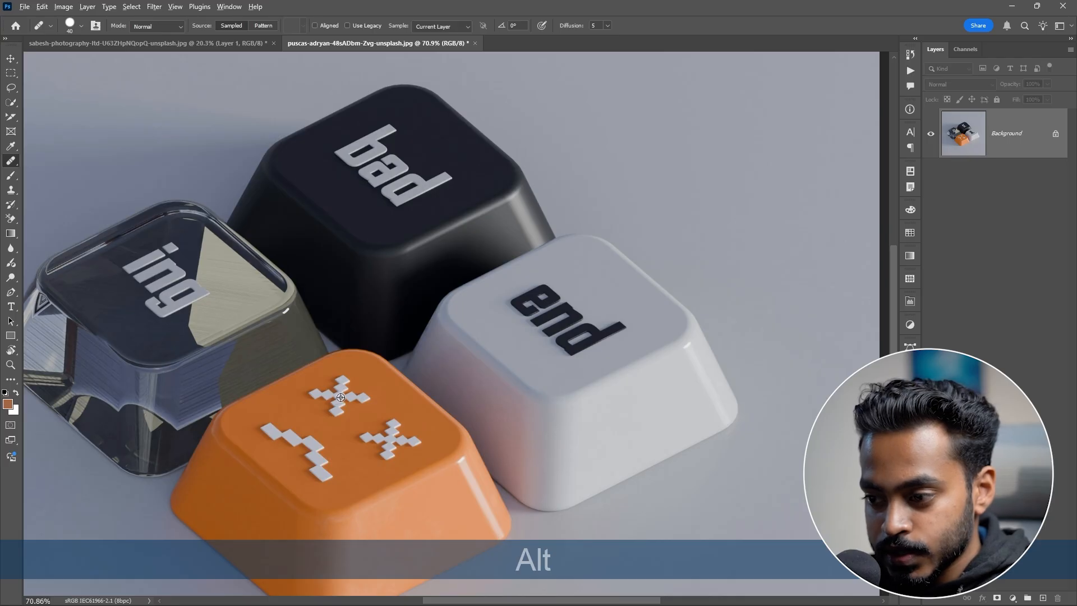
left_click(341, 391, "alt")
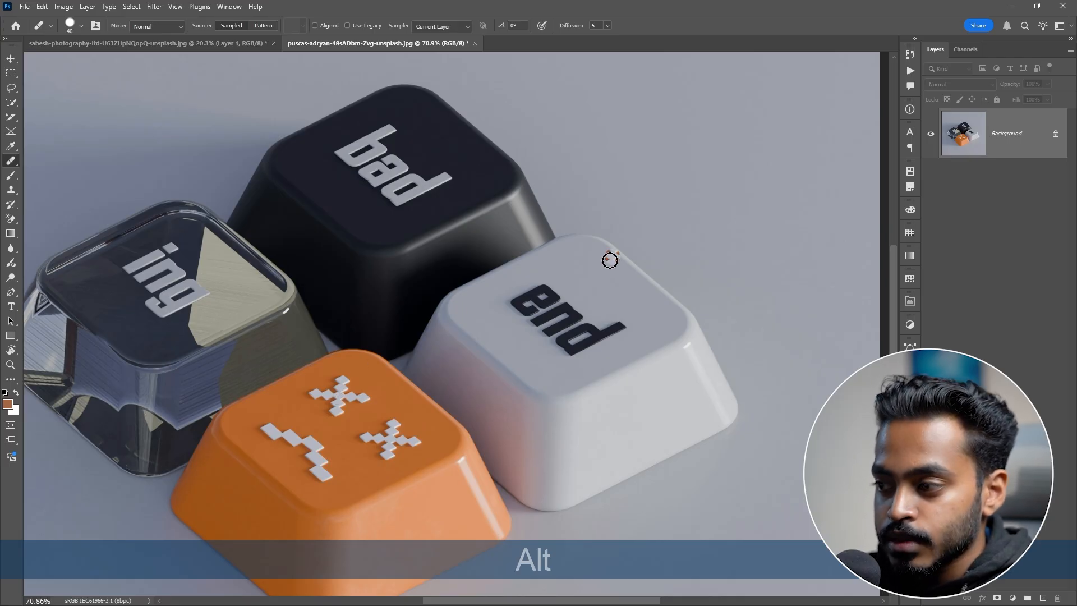
key("bracketright")
key("bracketright")
key("bracketright")
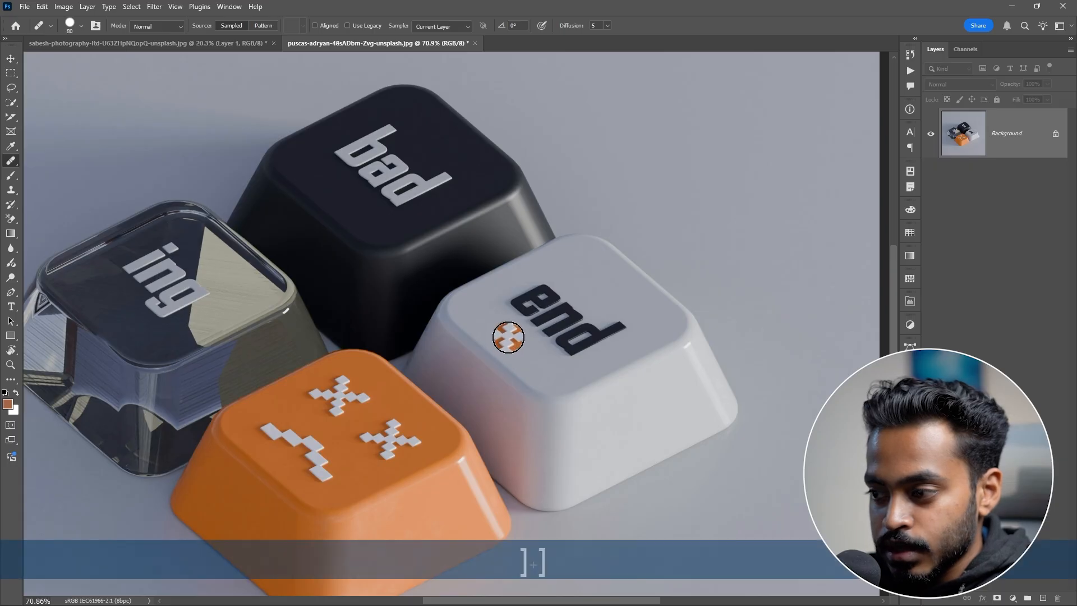
key("bracketleft")
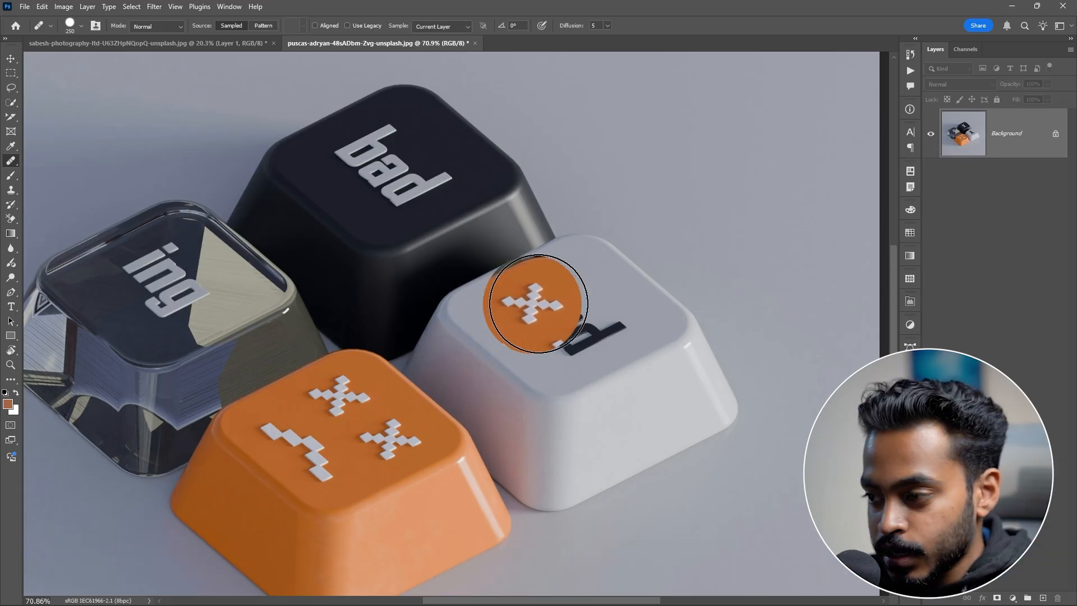
key("bracketright")
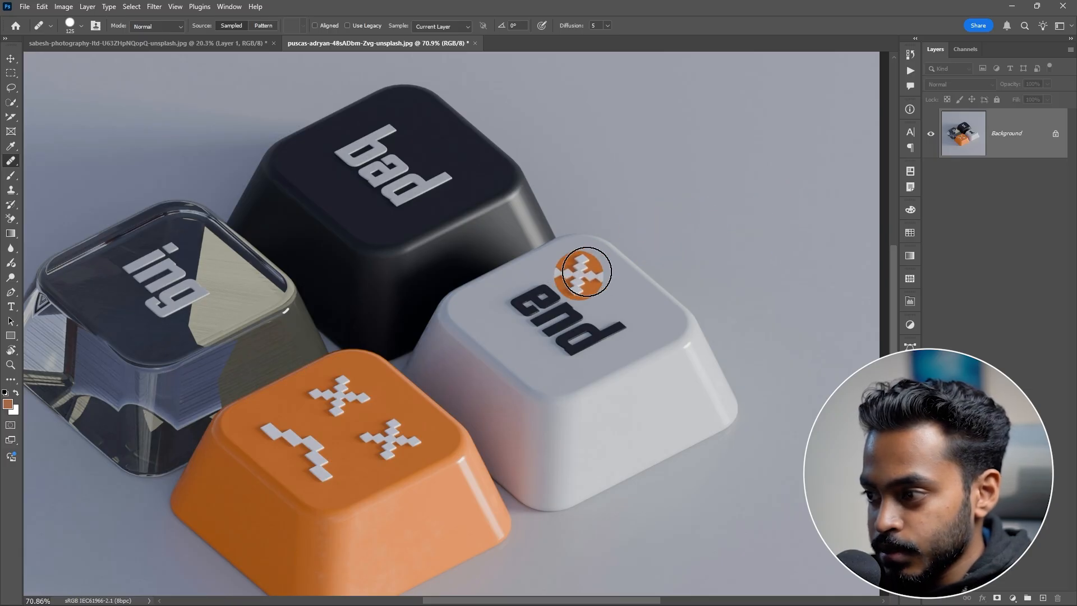
mouse_move(579, 268)
left_mouse_down()
mouse_move(598, 281)
mouse_move(588, 265)
mouse_move(612, 280)
mouse_move(591, 258)
mouse_move(578, 280)
mouse_move(566, 277)
mouse_move(592, 270)
left_mouse_up()
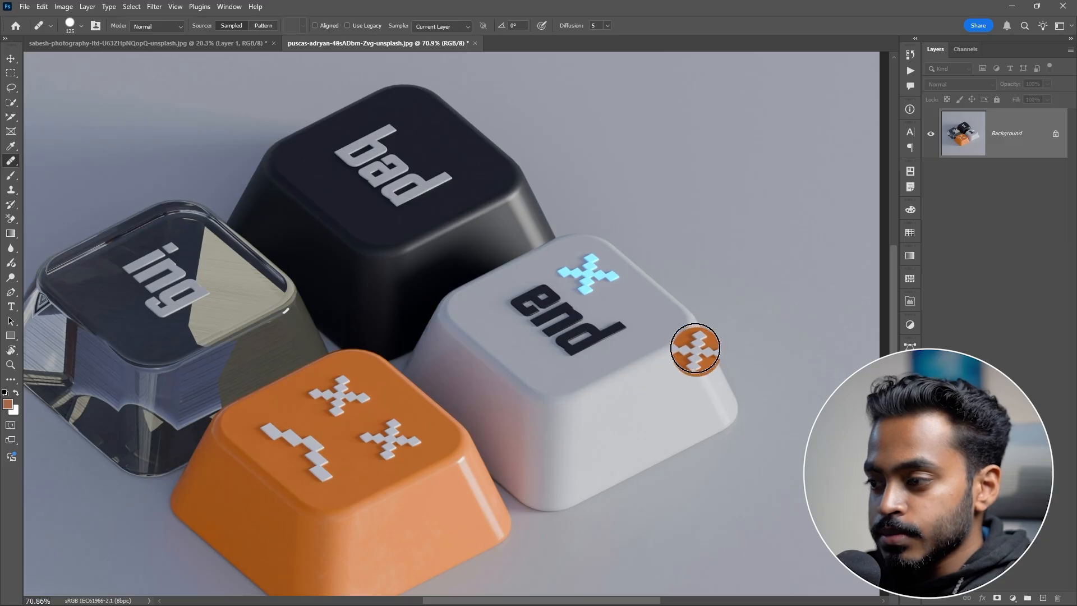
Step: Sample the "end" lettering on the white key and heal it onto the front face of the orange key
key("alt")
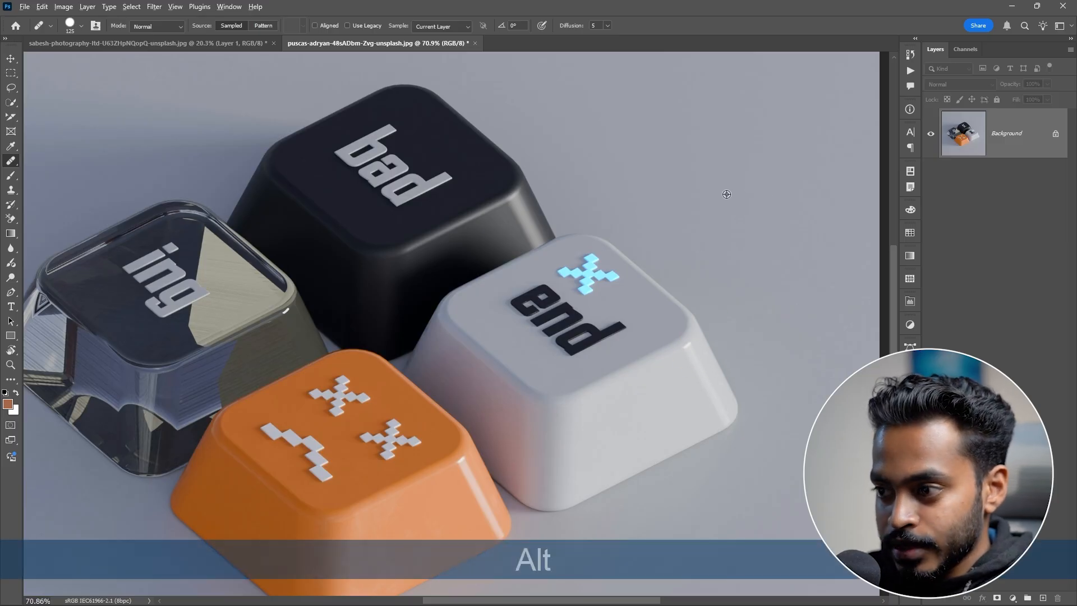
left_click(544, 303, "alt")
left_click_drag(477, 445, 581, 234)
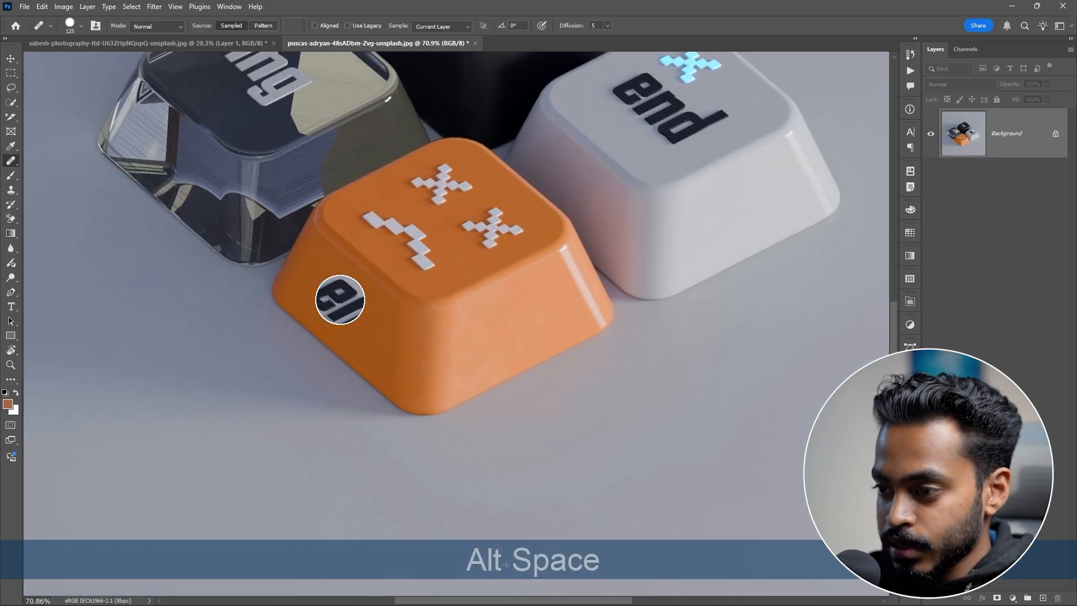
mouse_move(332, 298)
left_mouse_down()
mouse_move(322, 294)
mouse_move(353, 298)
mouse_move(391, 328)
mouse_move(356, 320)
mouse_move(422, 325)
mouse_move(407, 322)
left_mouse_up()
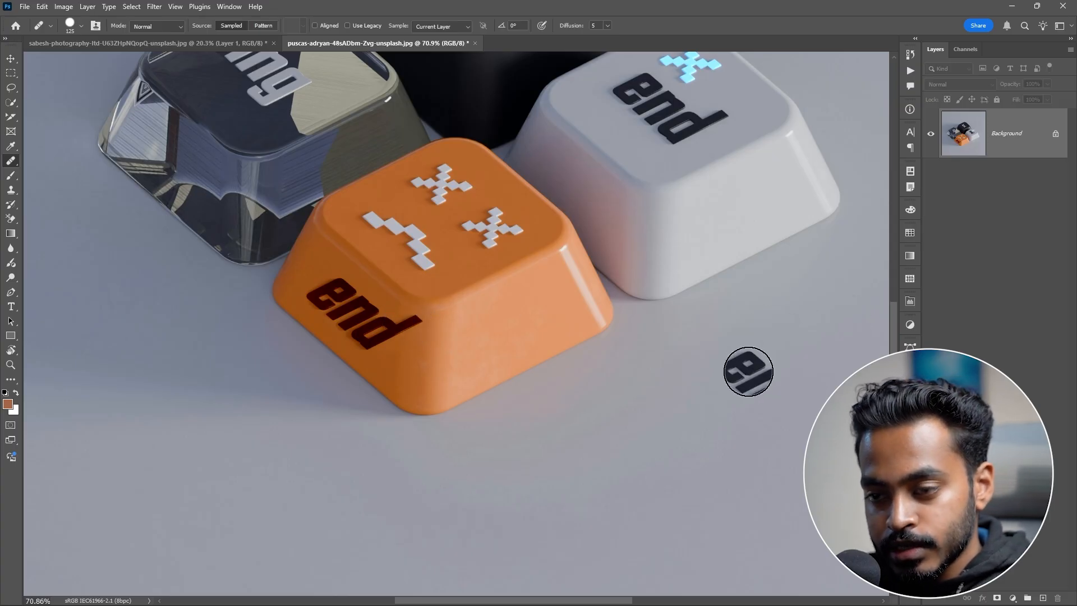
Step: Heal the sampled "end" lettering onto the side of the glass key as well
key("space")
mouse_move(454, 375)
left_mouse_down()
mouse_move(448, 428)
mouse_move(508, 586)
left_mouse_up()
mouse_move(207, 351)
left_mouse_down()
mouse_move(186, 348)
mouse_move(211, 346)
mouse_move(249, 380)
mouse_move(271, 375)
mouse_move(244, 372)
mouse_move(282, 376)
mouse_move(240, 391)
mouse_move(186, 345)
mouse_move(264, 369)
left_mouse_up()
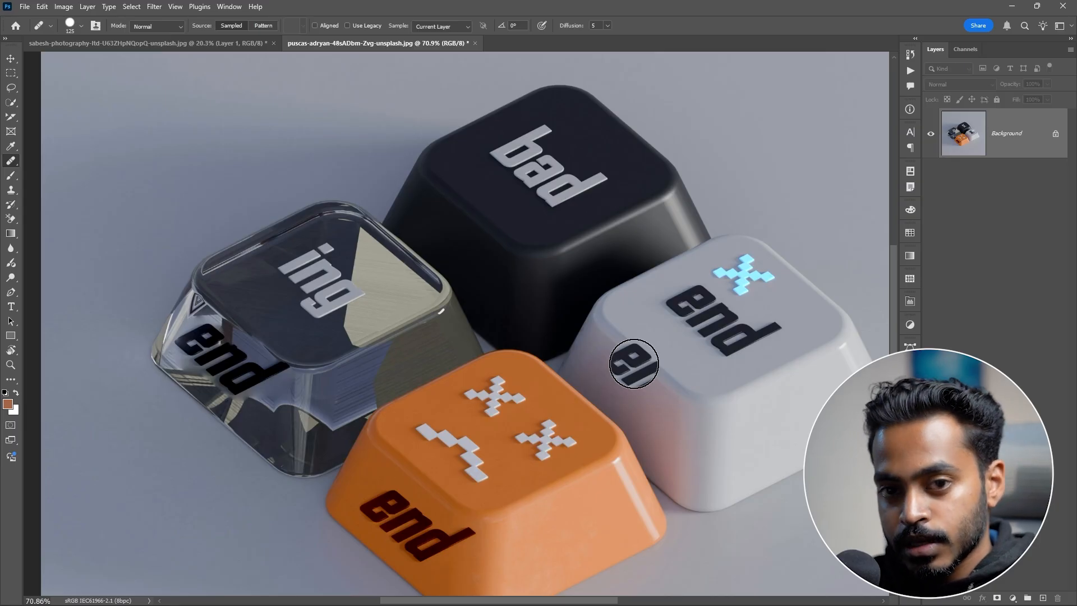
Step: Try healing the "ing" lettering from the glass key onto the empty background, and undo it
key("alt")
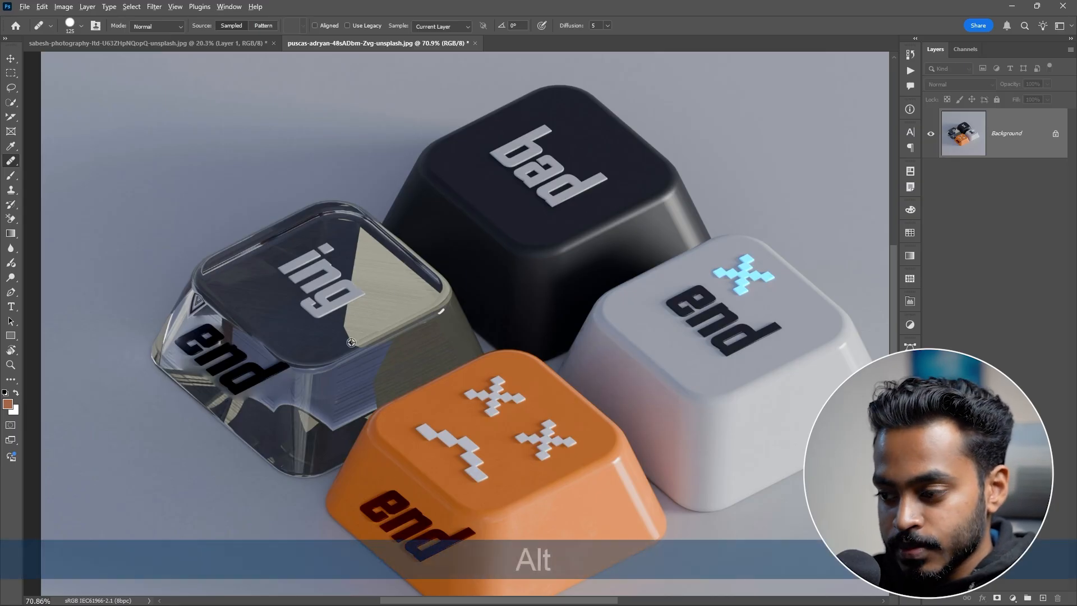
left_click(320, 270, "alt")
key("space")
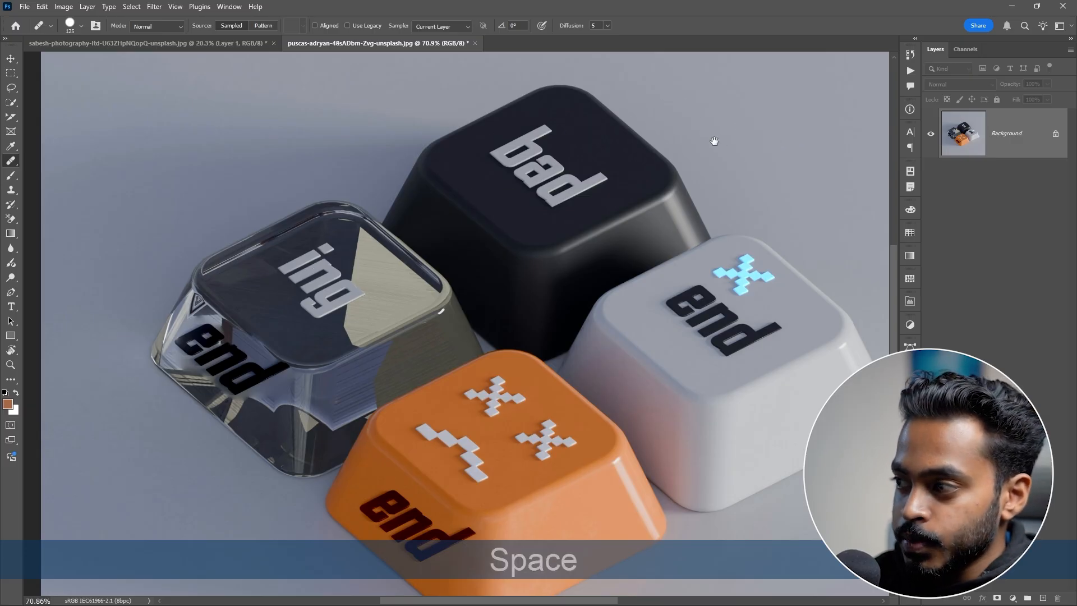
left_click_drag(714, 140, 548, 274)
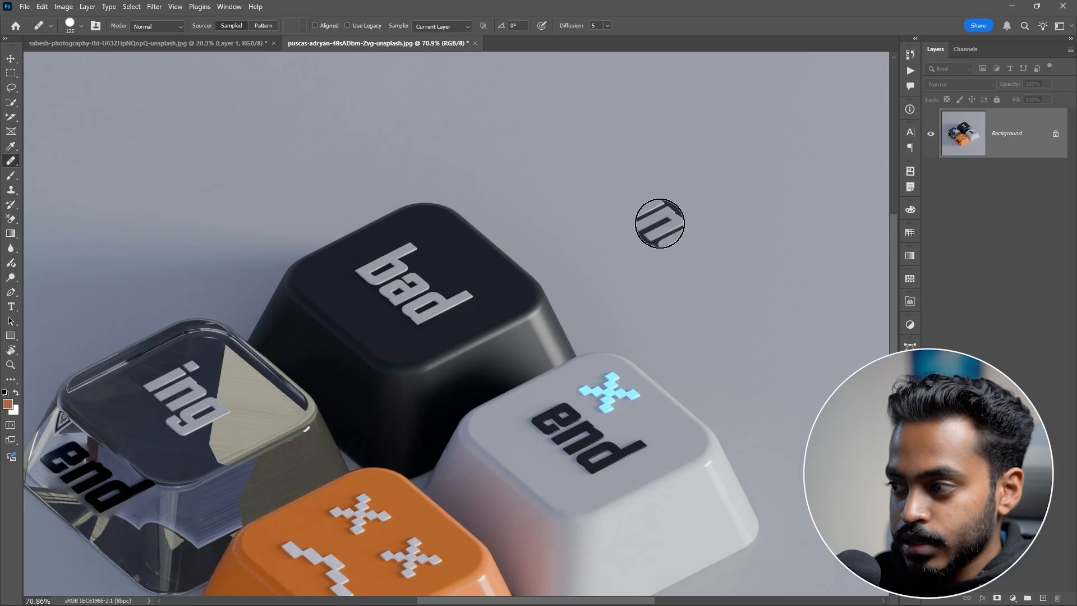
mouse_move(658, 221)
left_mouse_down()
mouse_move(631, 192)
mouse_move(650, 243)
mouse_move(683, 225)
mouse_move(688, 261)
mouse_move(646, 217)
mouse_move(694, 248)
mouse_move(682, 214)
mouse_move(640, 178)
mouse_move(642, 213)
mouse_move(676, 247)
left_mouse_up()
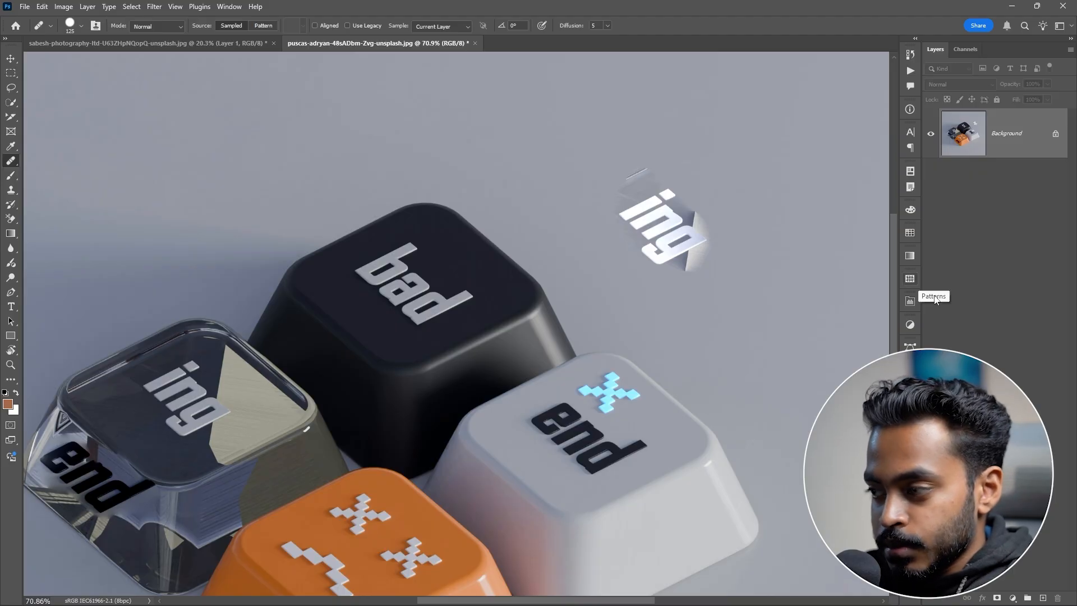
key("ctrl+z")
Step: Set the Healing Brush blending mode to Multiply
key("space")
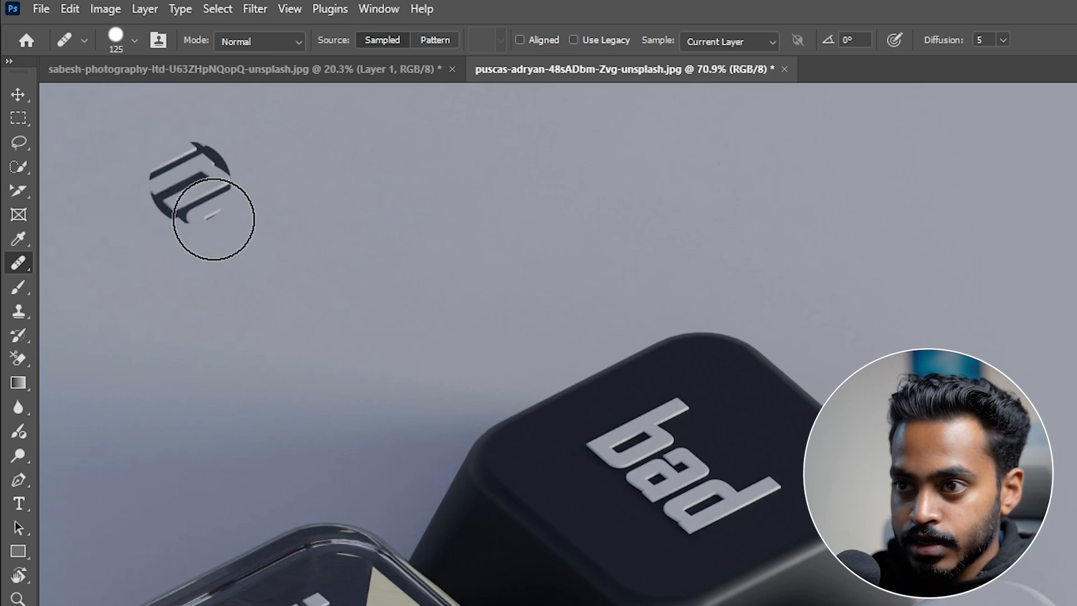
right_click(561, 269)
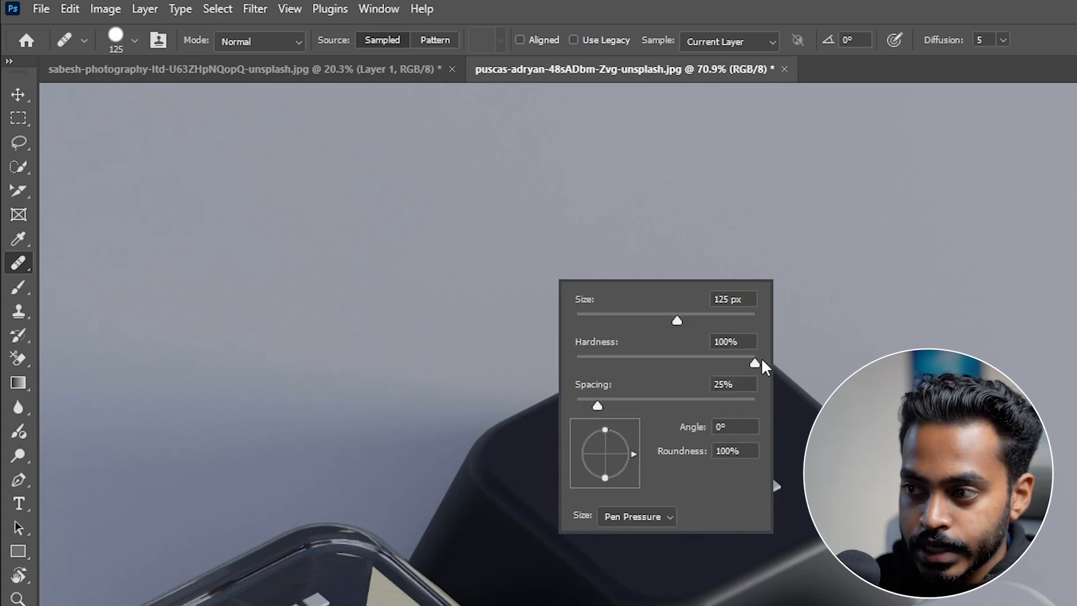
left_click(136, 40)
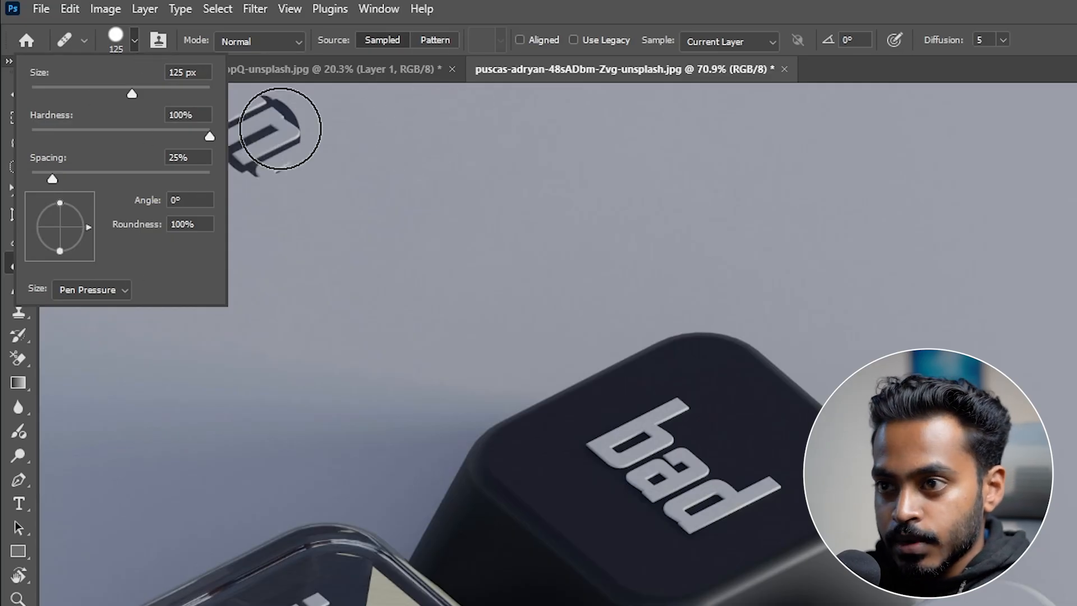
left_click(188, 42)
left_click(261, 44)
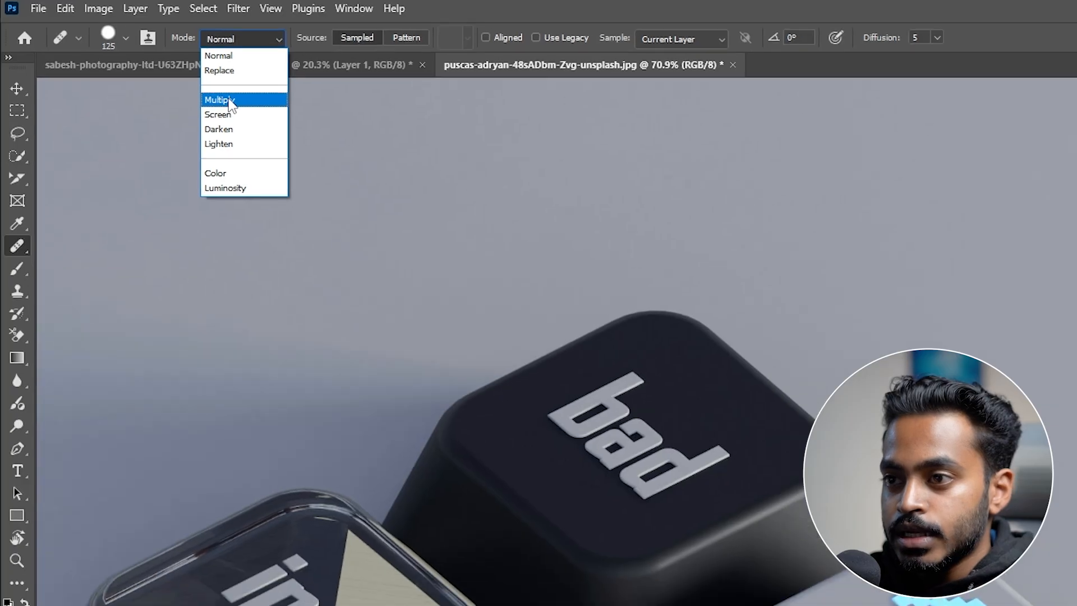
left_click(220, 100)
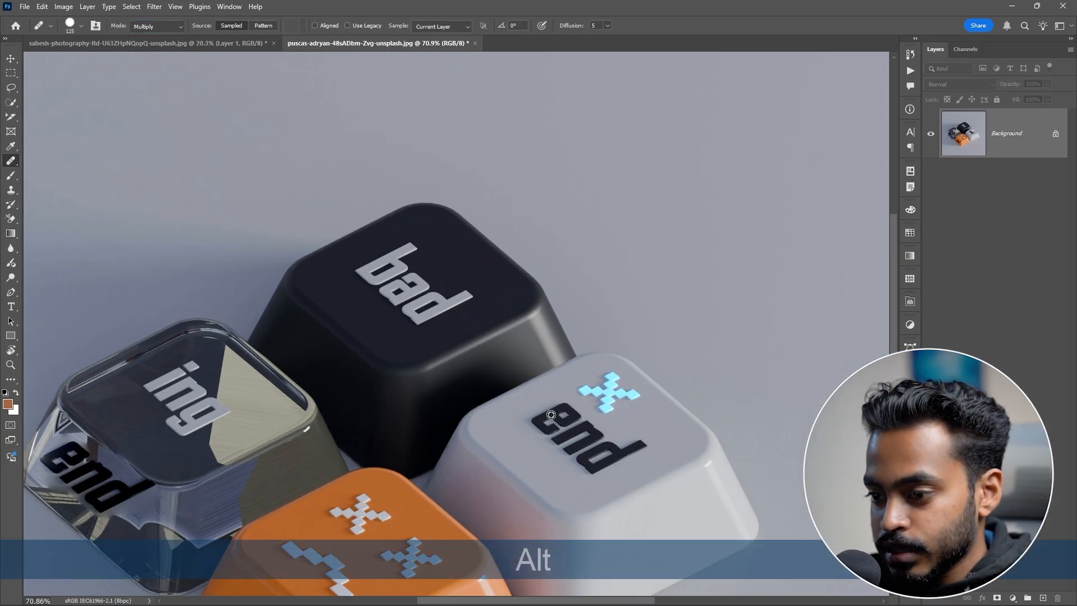
Step: Sample the white key's "end" lettering and heal it onto the empty background at the right
left_click(551, 414, "alt")
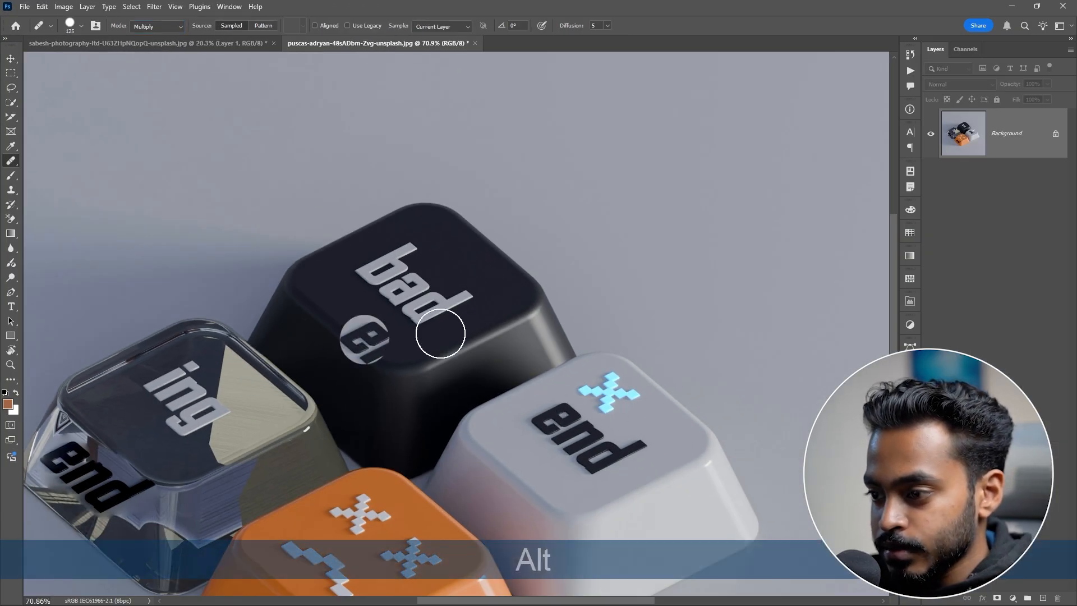
mouse_move(777, 277)
left_mouse_down()
mouse_move(807, 323)
mouse_move(850, 303)
left_mouse_up()
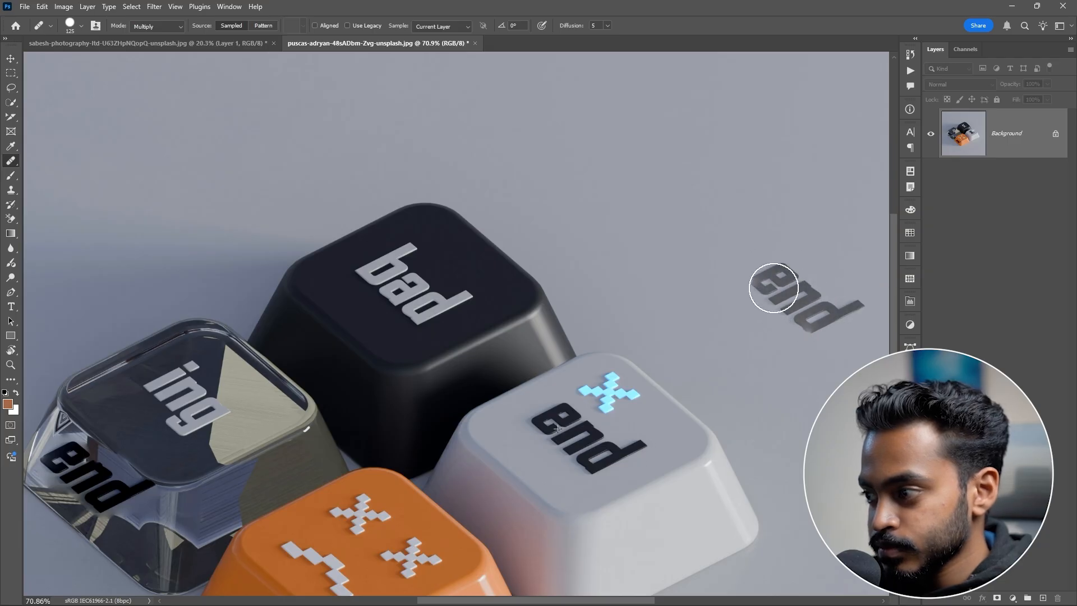
Step: Set the mode back to Normal and heal another "end" onto the background beside the first one
left_click_drag(796, 214, 580, 145)
key("space")
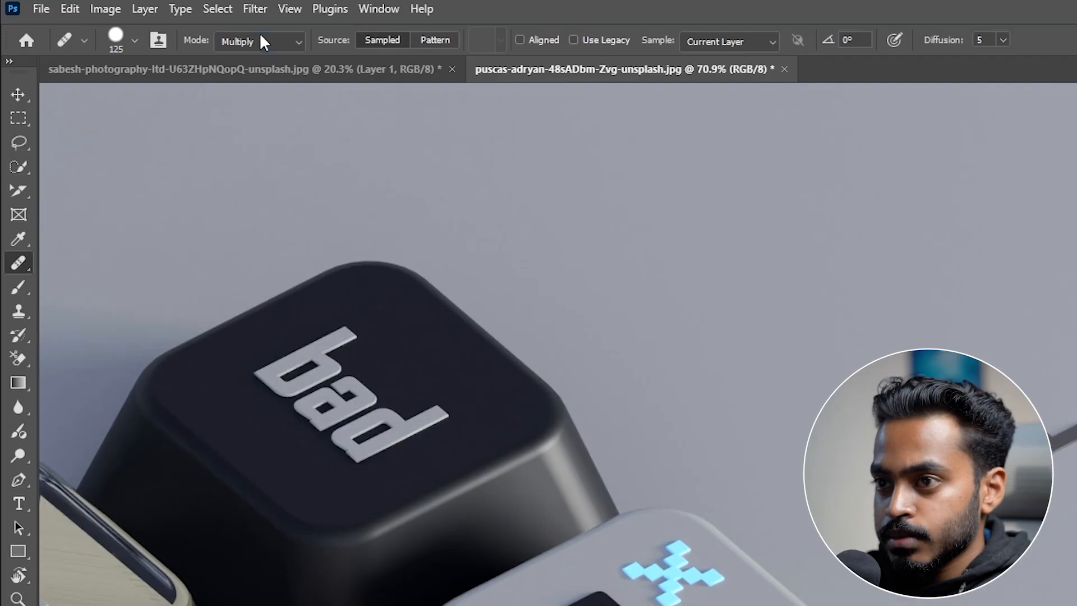
left_click(158, 26)
left_click(251, 59)
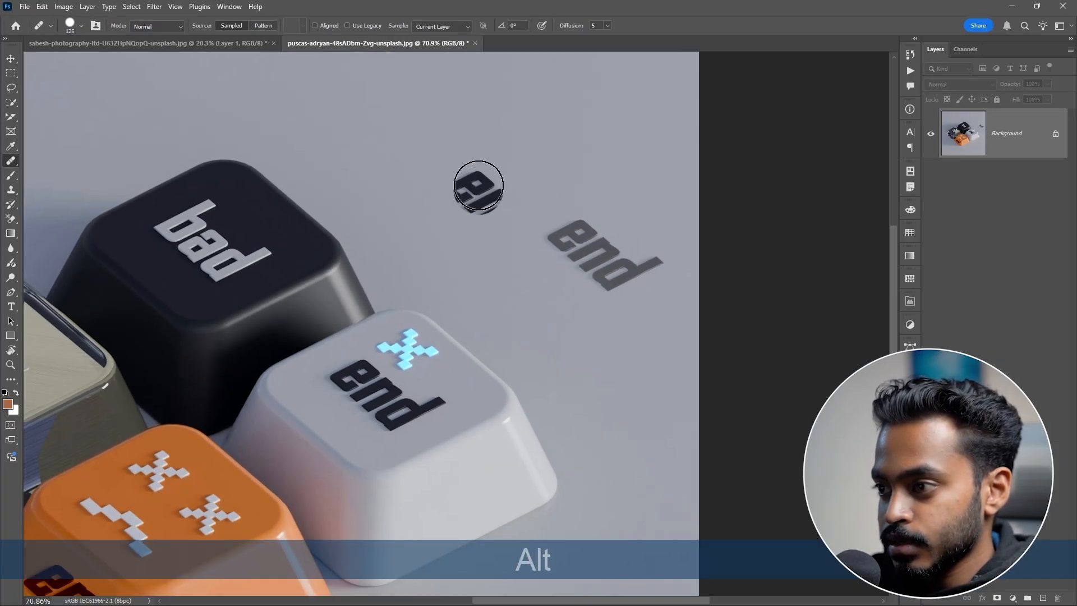
mouse_move(462, 169)
left_mouse_down()
mouse_move(505, 217)
mouse_move(475, 202)
mouse_move(557, 209)
mouse_move(505, 229)
mouse_move(474, 175)
mouse_move(539, 185)
left_mouse_up()
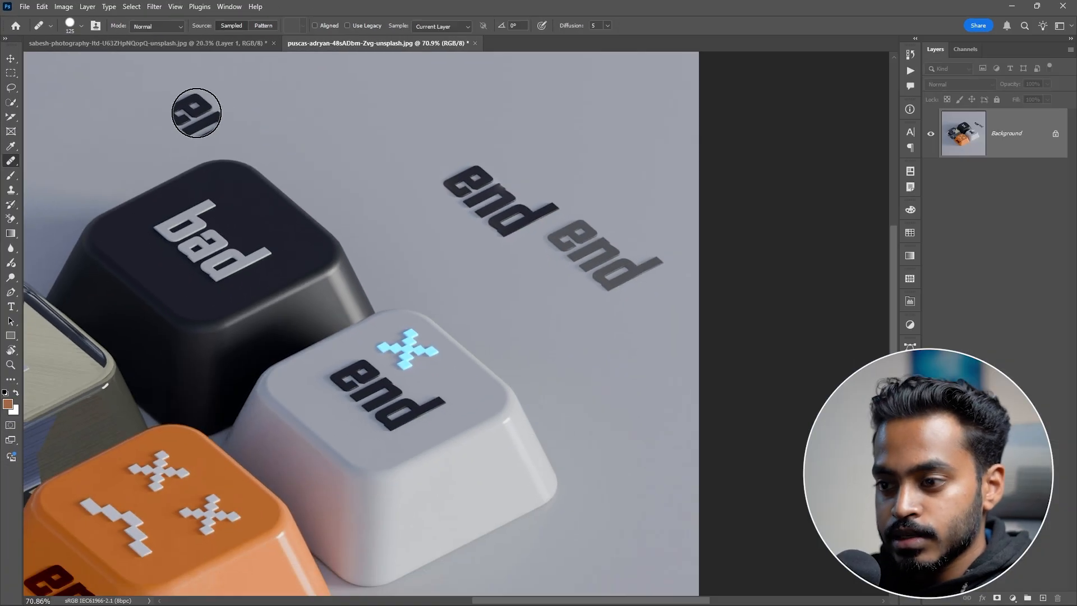
Step: Try healing with the Pattern source over the background lettering, and undo it
key("alt")
left_click(218, 253, "alt")
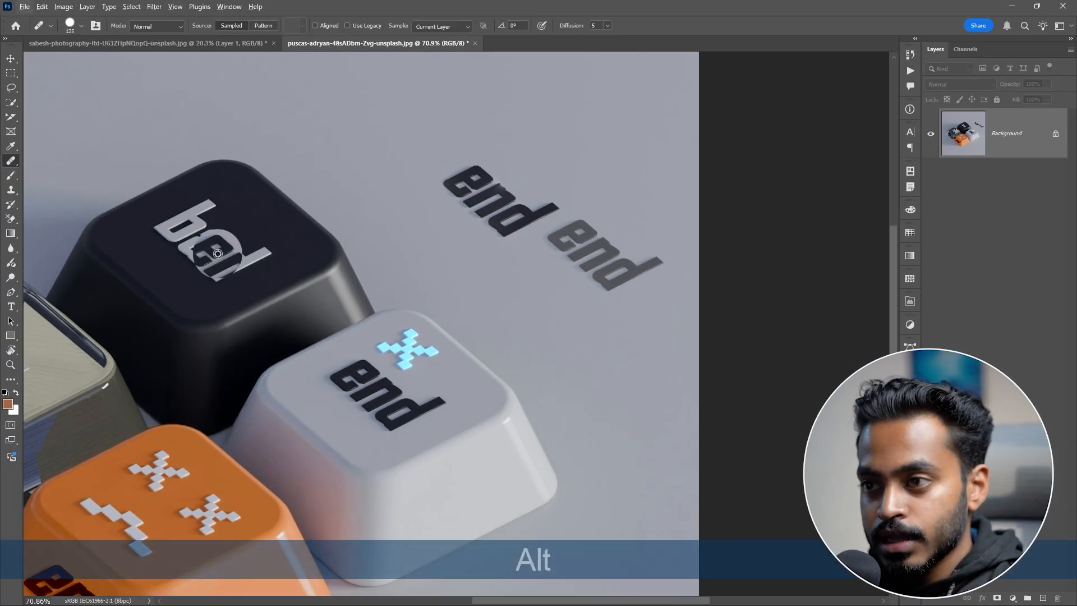
left_click(263, 26)
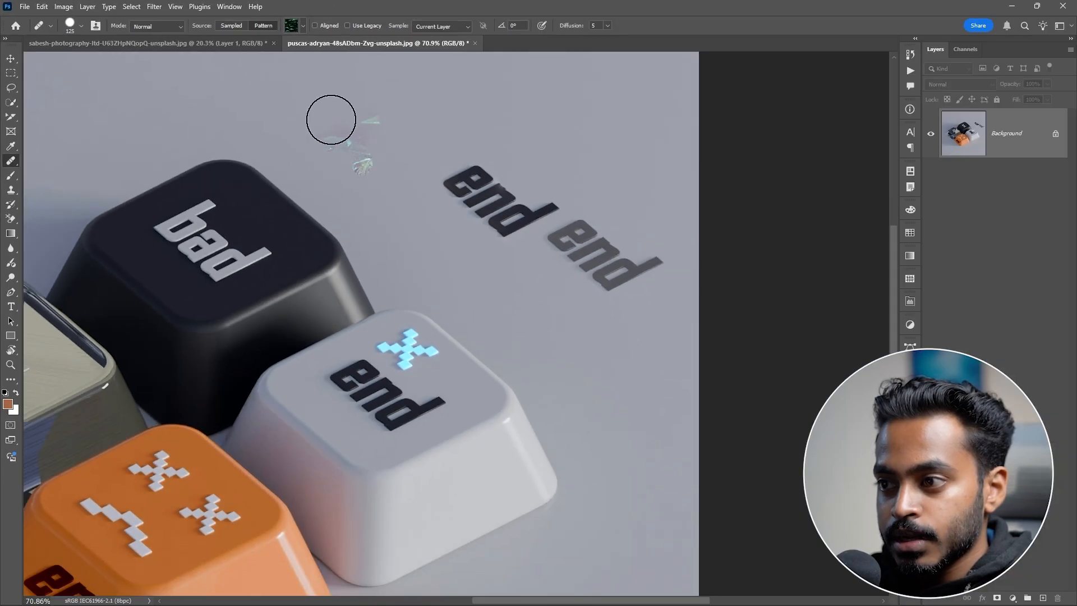
left_click_drag(545, 191, 727, 339)
mouse_move(440, 209)
left_mouse_down()
mouse_move(534, 204)
mouse_move(645, 329)
mouse_move(609, 397)
mouse_move(465, 189)
left_mouse_up()
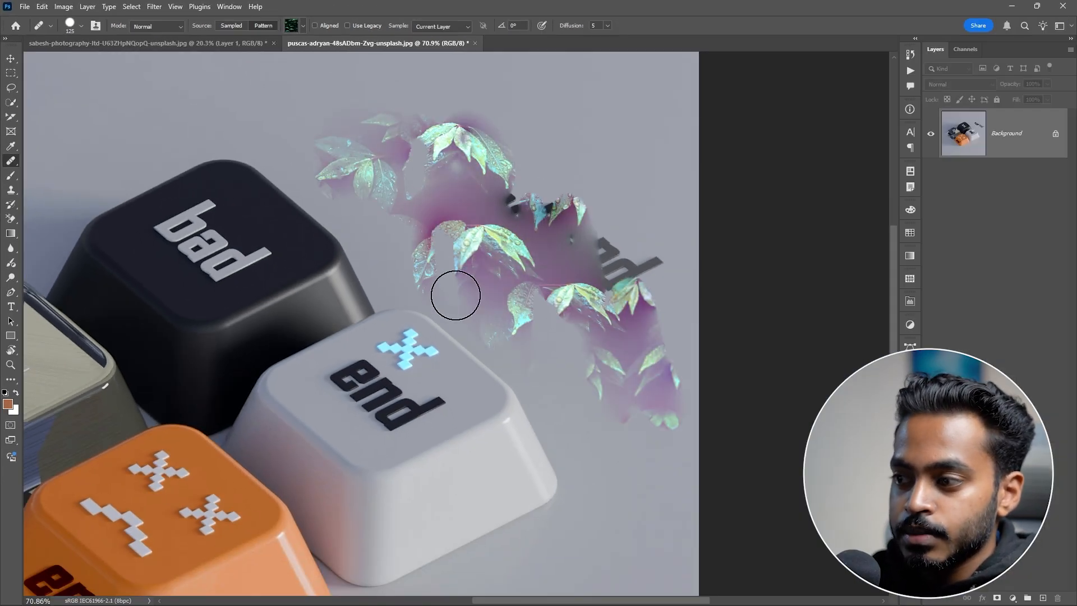
key("ctrl+z")
key("ctrl+z")
Step: Switch the pattern picker to the Large List view
left_click(303, 25)
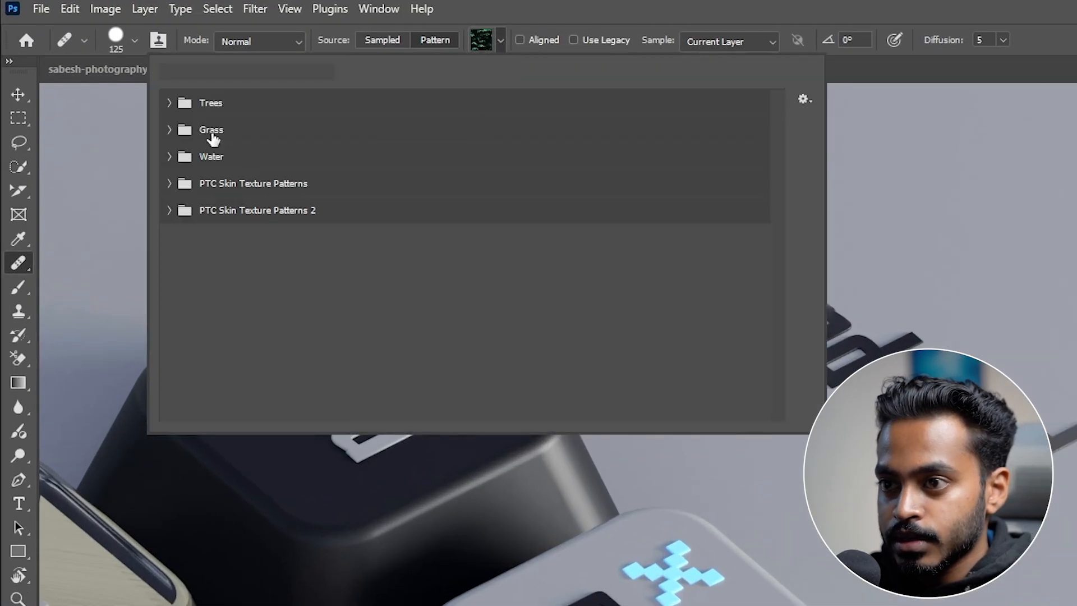
left_click(170, 167)
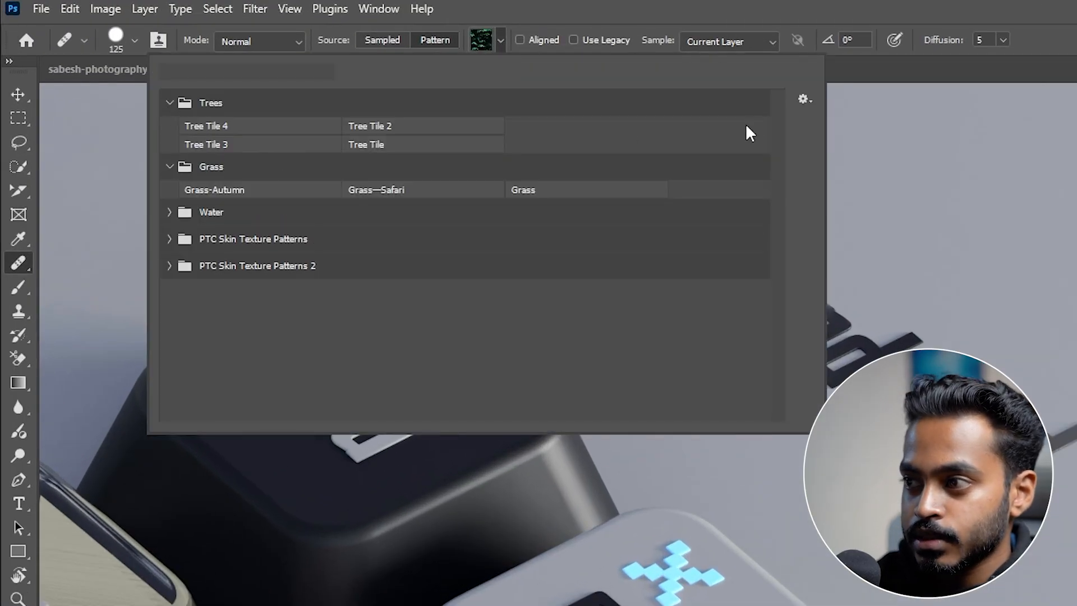
left_click(809, 97)
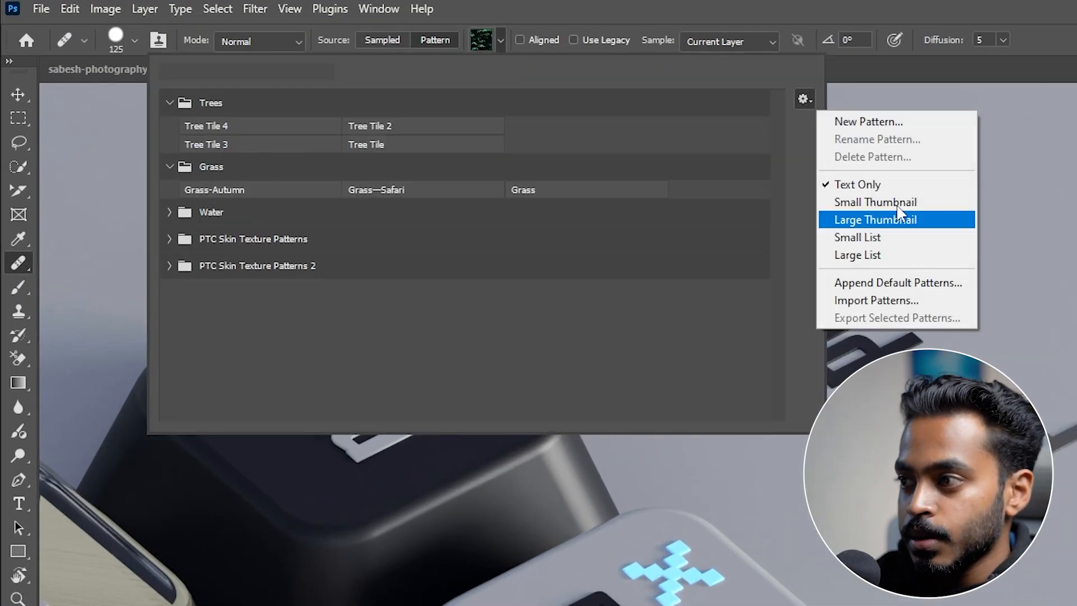
left_click(862, 203)
left_click(805, 99)
left_click(876, 237)
left_click(807, 99)
left_click(860, 253)
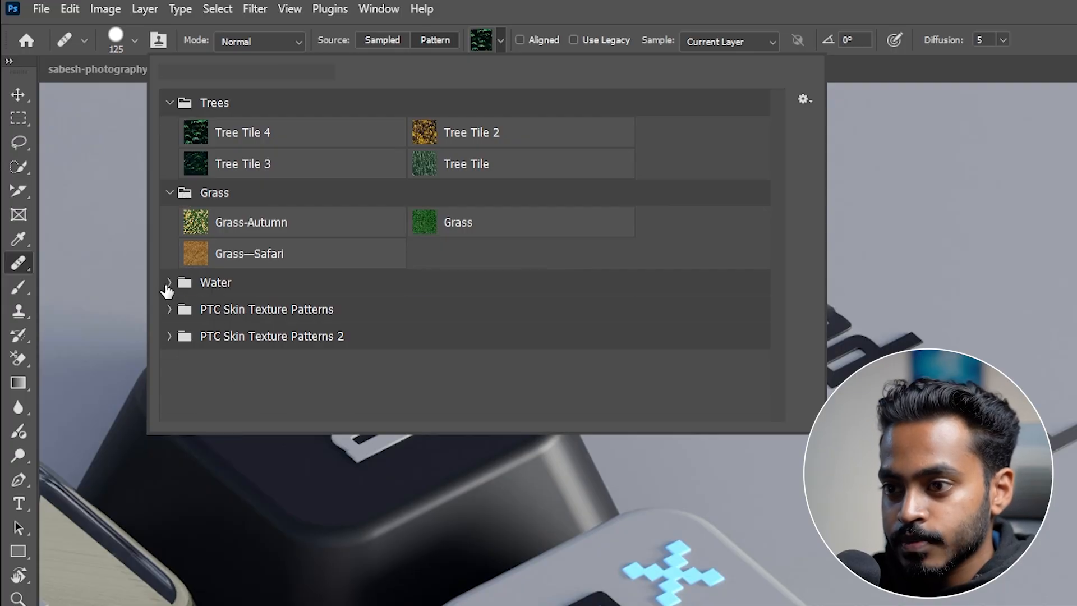
Step: Try healing a Water pattern over the background lettering, and undo it
left_click(167, 283)
left_click(191, 312)
left_click_drag(926, 179, 887, 247)
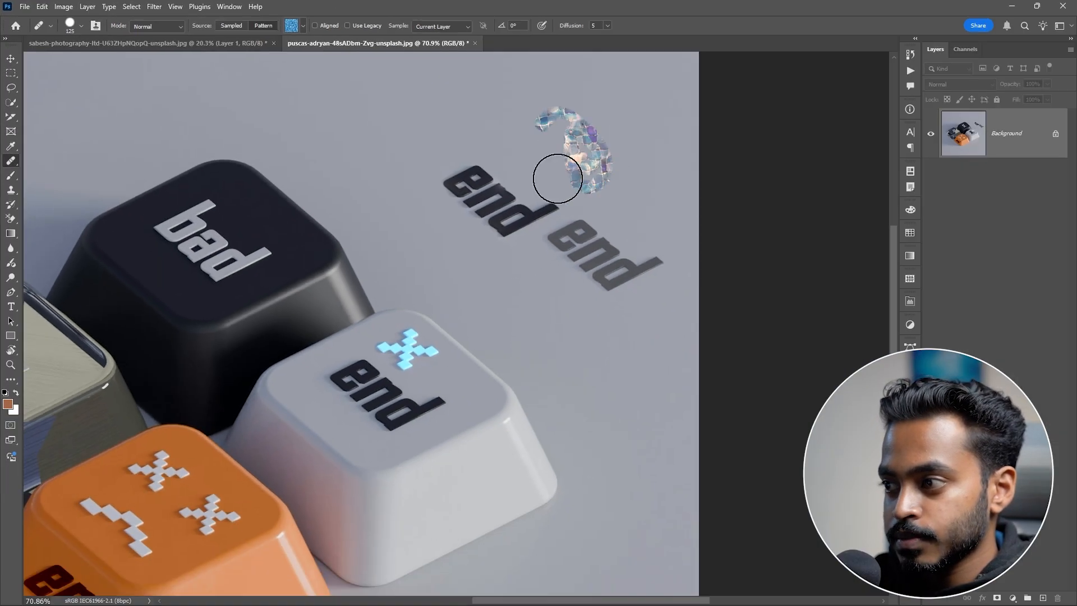
key("ctrl+z")
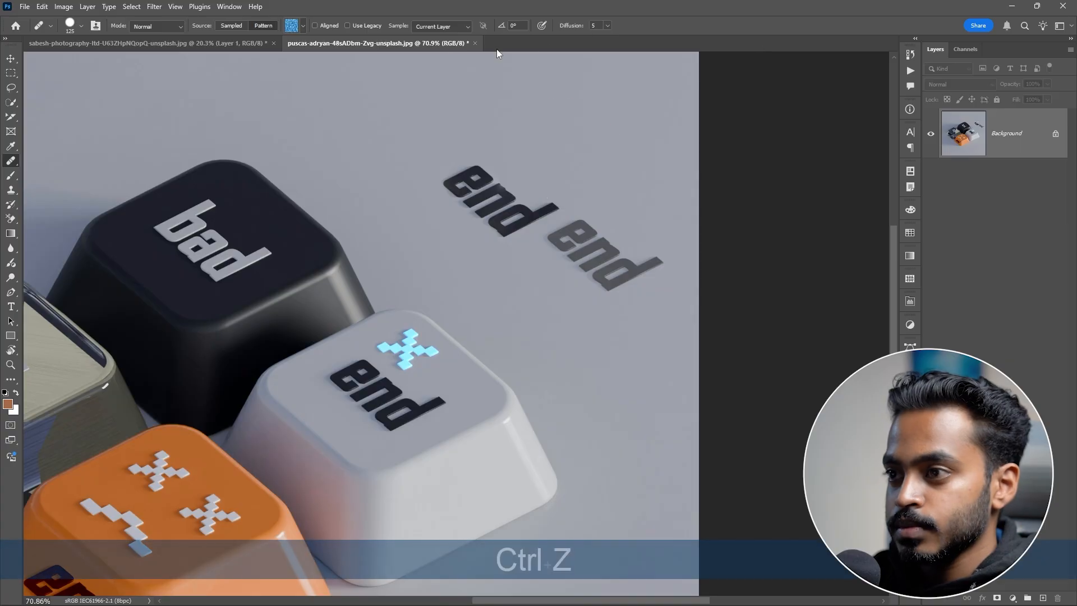
Step: Switch the healing source back to Sampled and sample the "bad" lettering on the black key
left_click(233, 26)
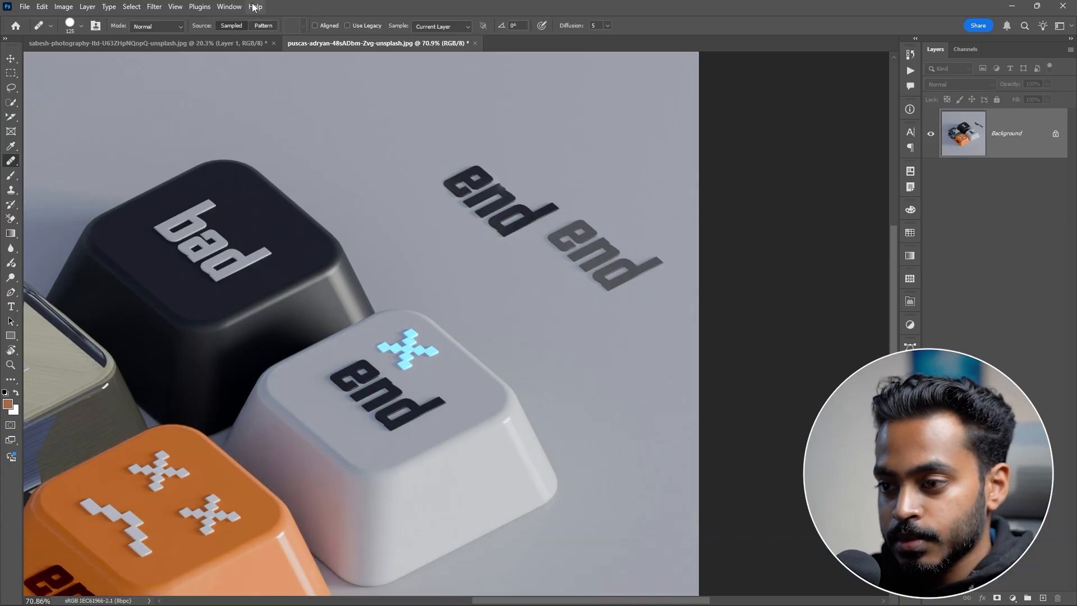
left_click(201, 245, "alt")
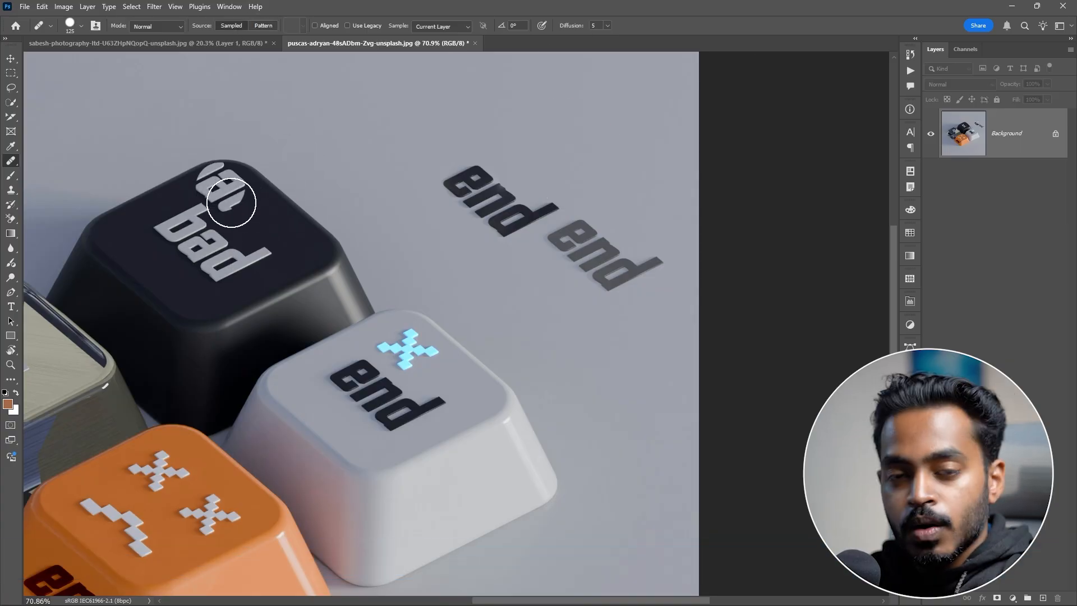
left_click(209, 227, "alt")
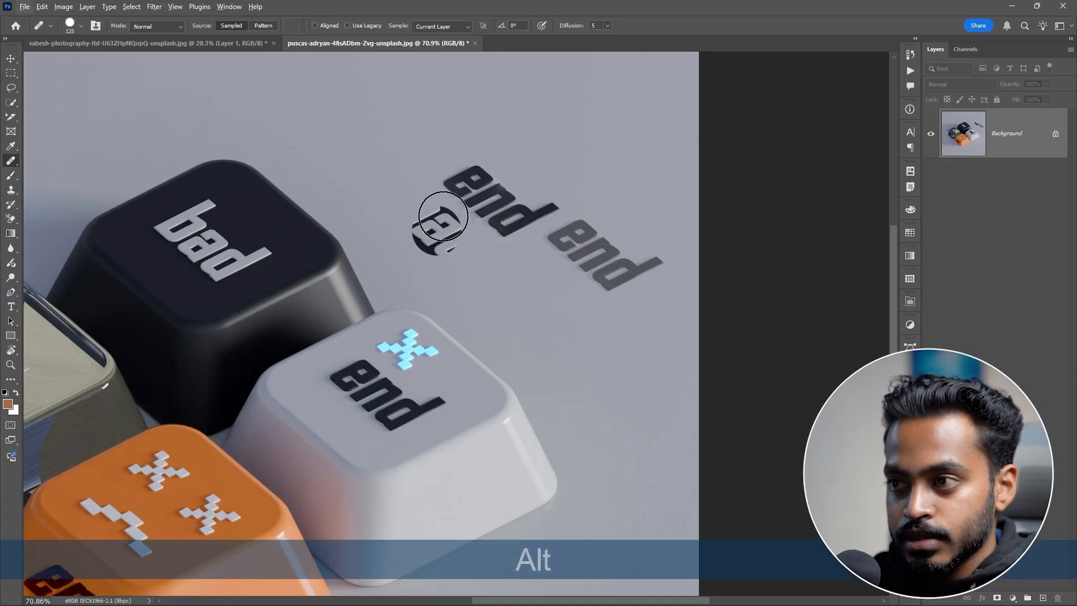
Step: Add a new empty layer and open the healing brush's layer sample options
key("ctrl+shift+alt+n")
left_click(443, 26)
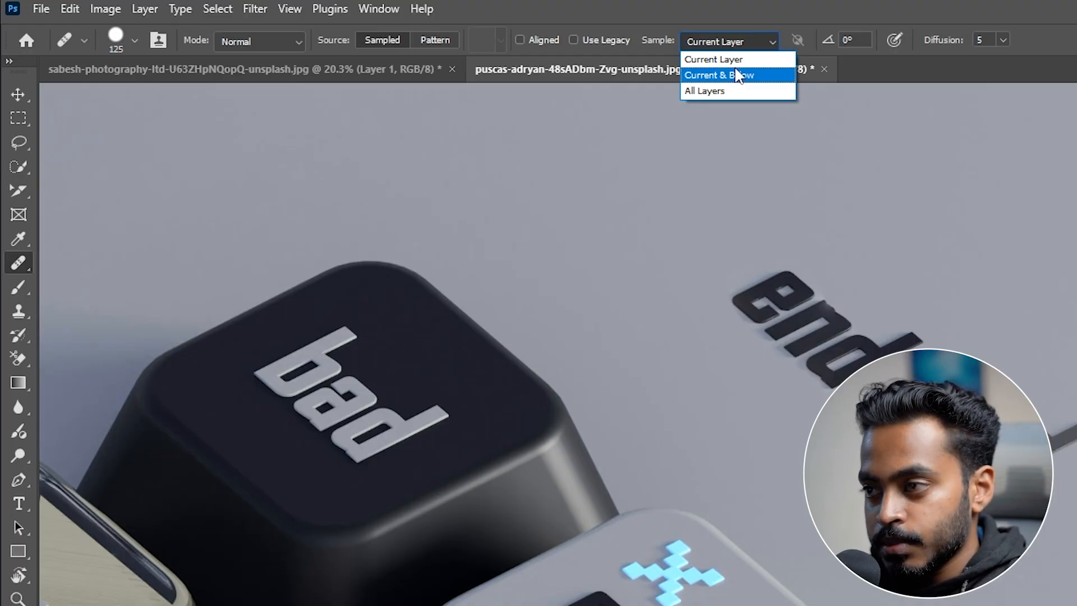
left_click(719, 260)
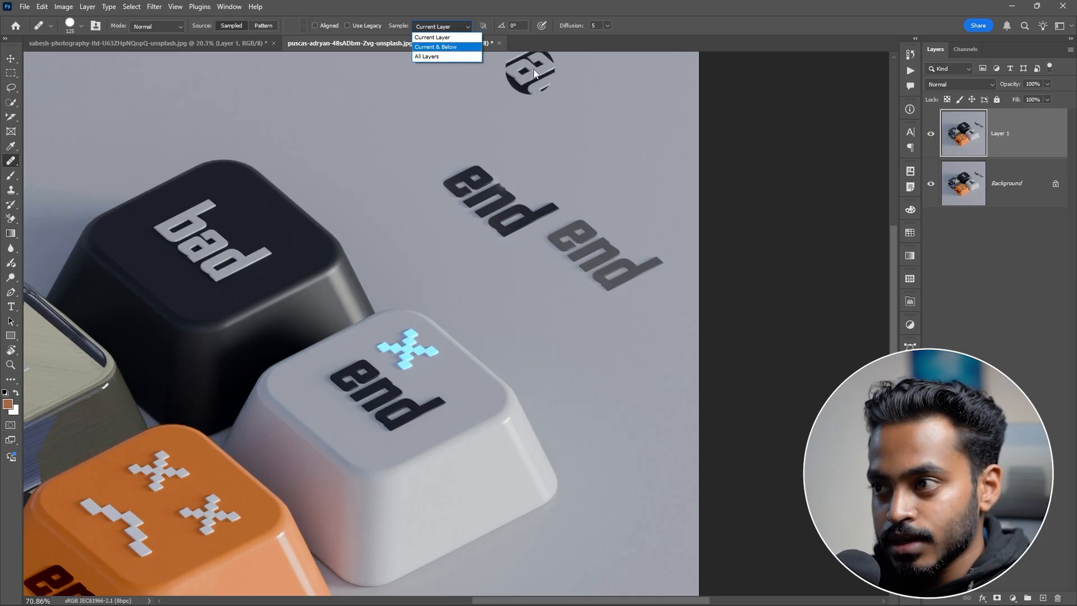
left_click(961, 126)
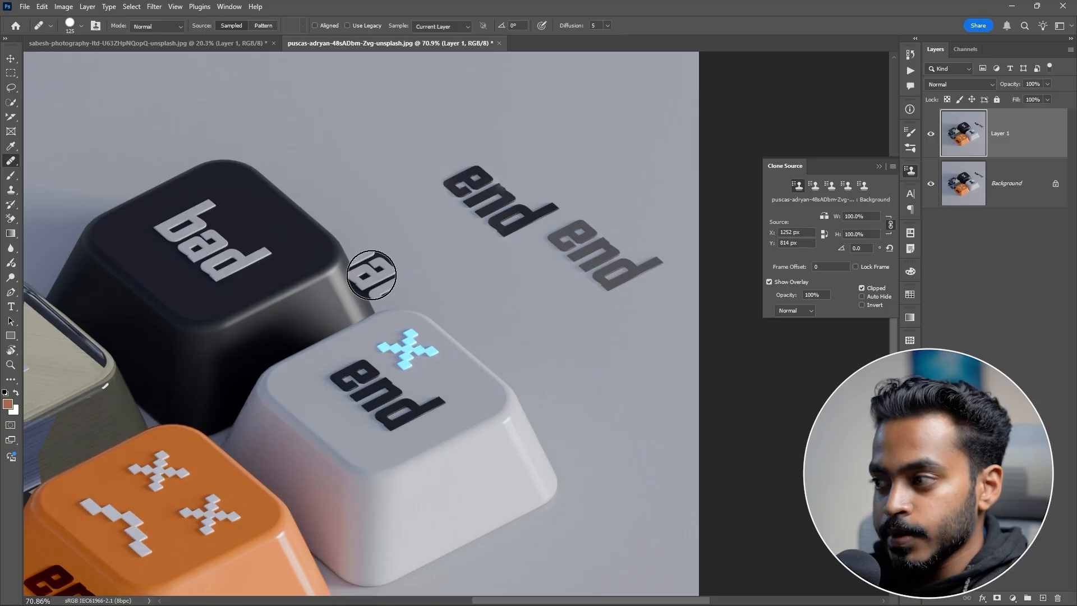